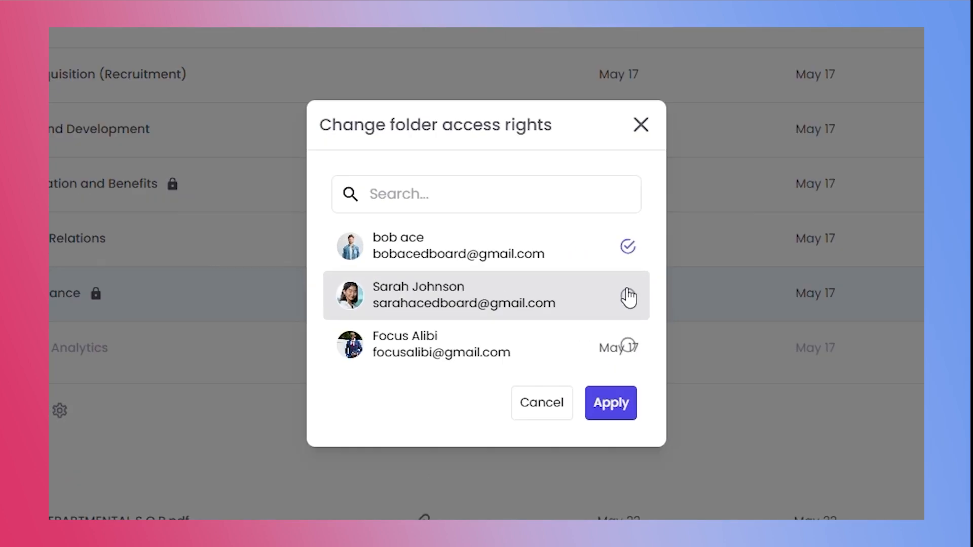
Step: Give the fourth listed team member access to the locked folder and apply the changed access rights
scroll(628, 298, down, 2)
click(627, 297)
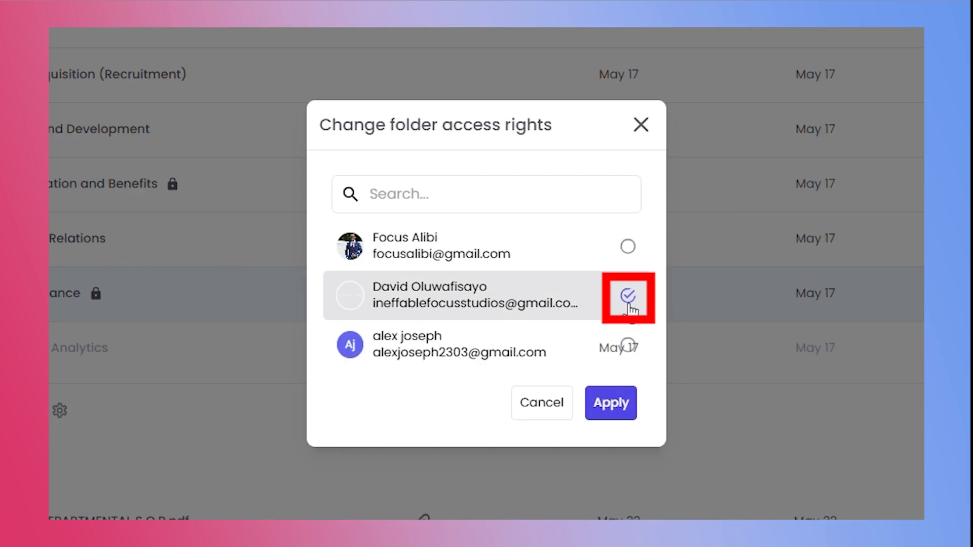
click(610, 403)
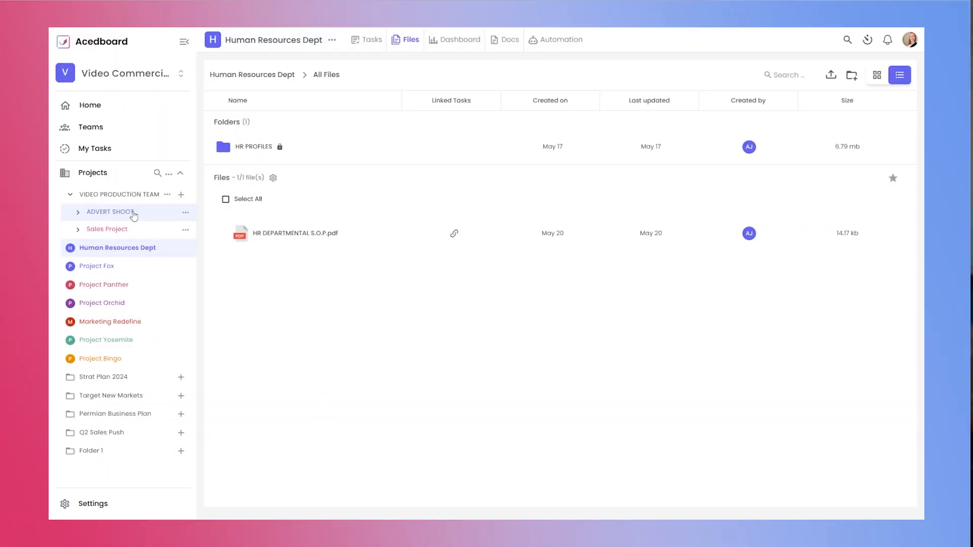
Step: Open the ADVERT SHOOT project's files and pin portrait-young-handsome-man-jean-shirt-smiling-looking-camera.jpg
click(131, 212)
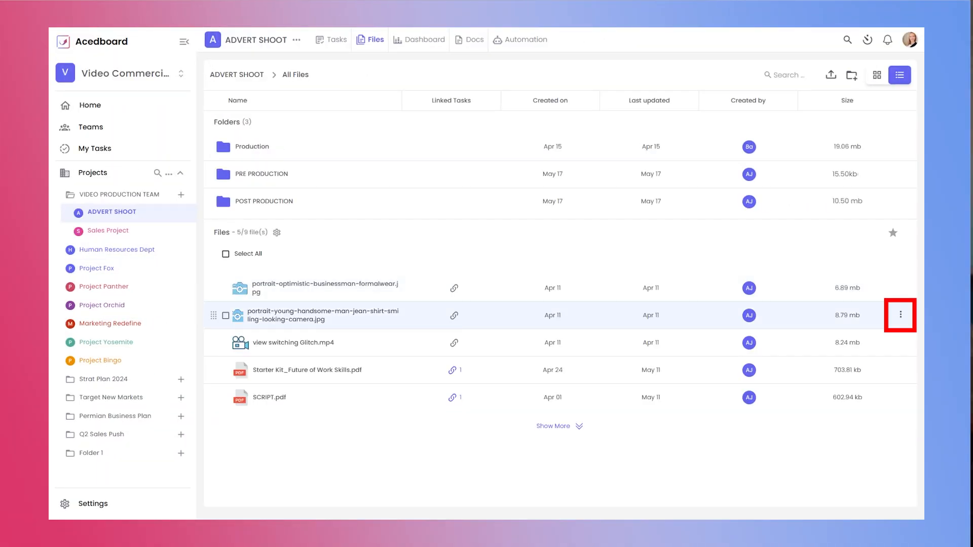
click(901, 314)
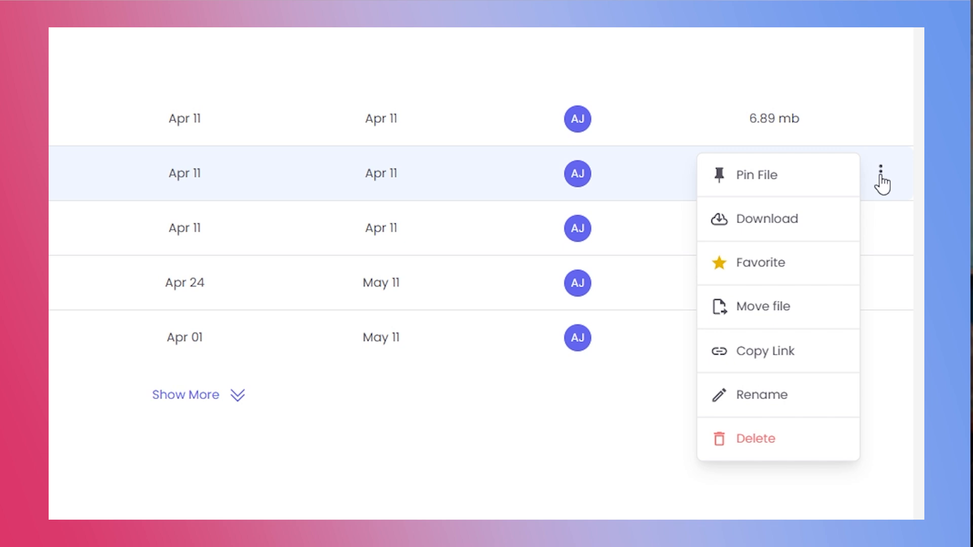
click(712, 174)
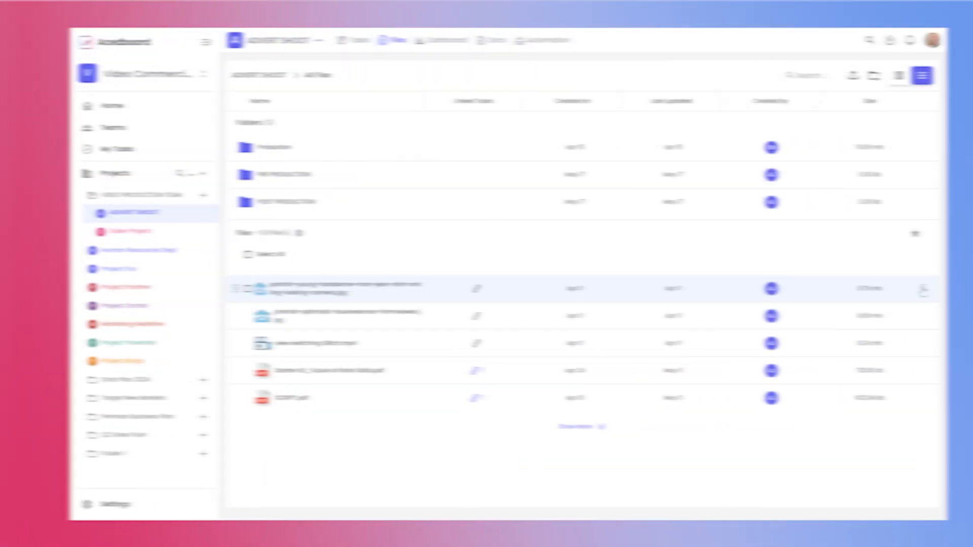
Step: Mark the pinned portrait image as a favorite and start moving portrait-optimistic-businessman-formalwear.jpg to a folder
click(921, 290)
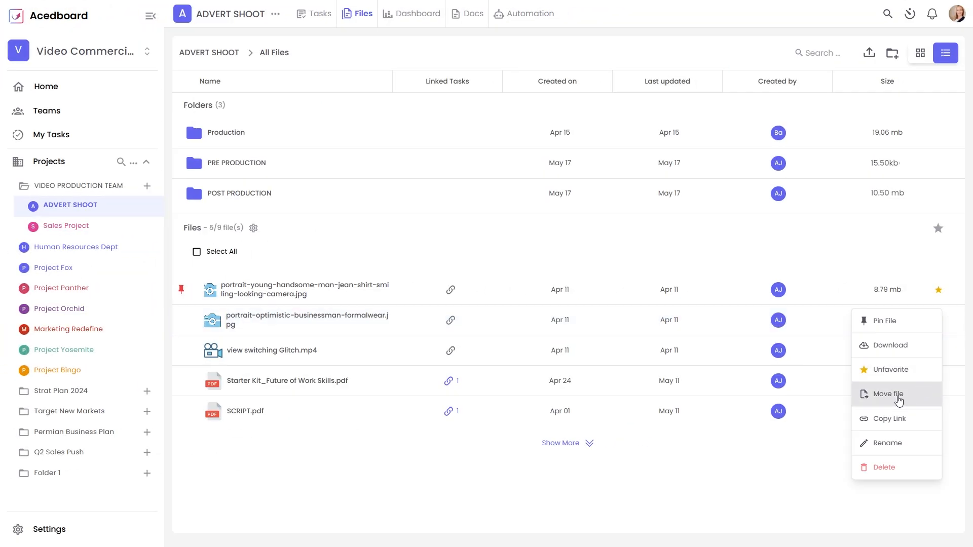
click(899, 397)
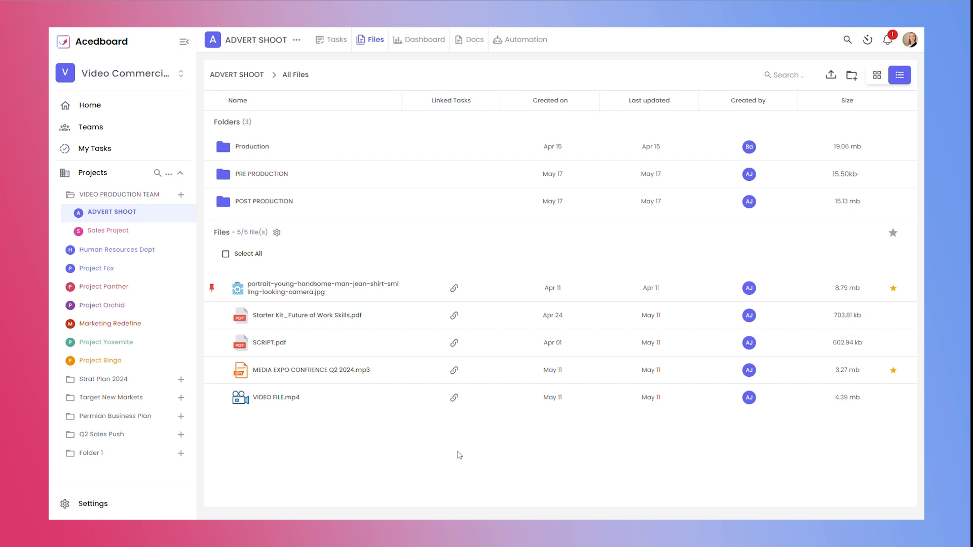
Step: Link a pre-production task to SCRIPT.pdf, save it, and open the file's linked tasks
click(452, 344)
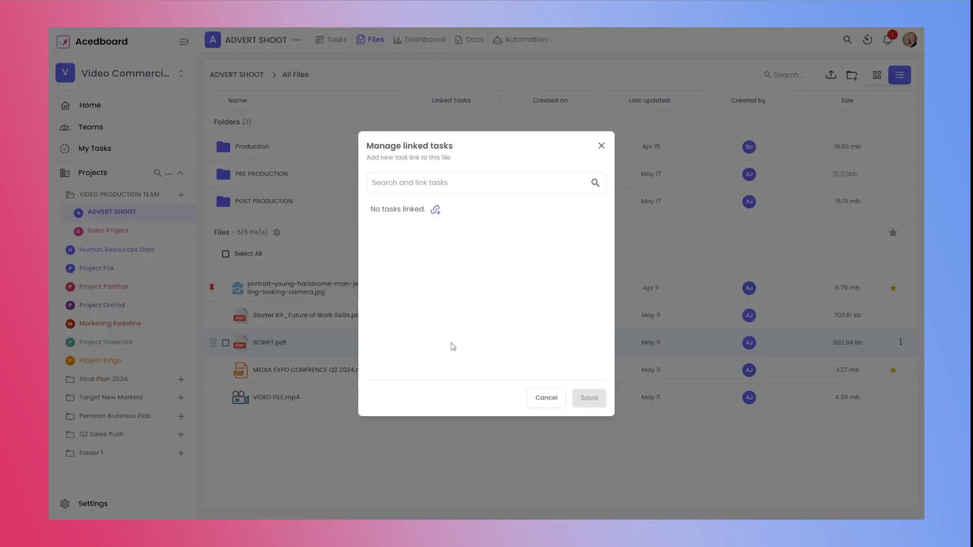
click(437, 209)
drag(581, 242, 583, 330)
click(556, 297)
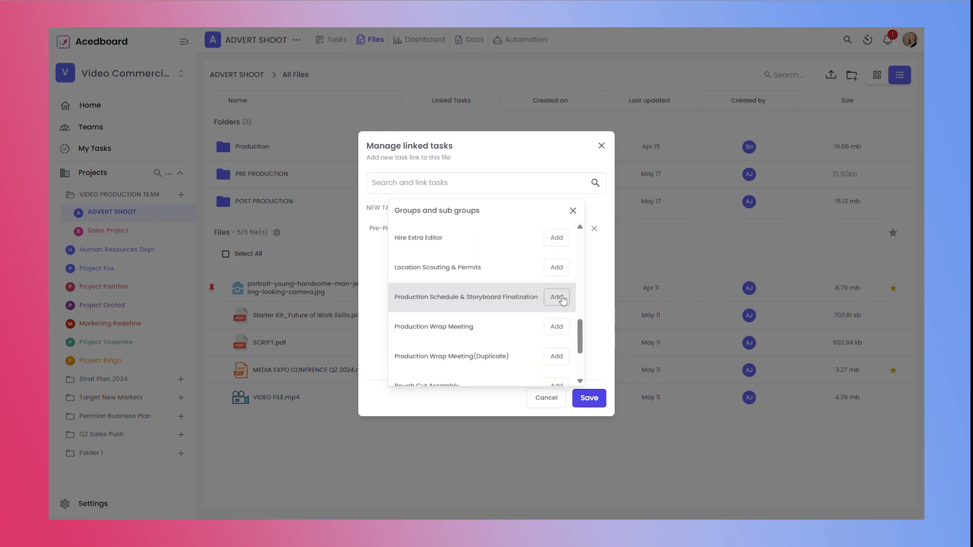
click(587, 399)
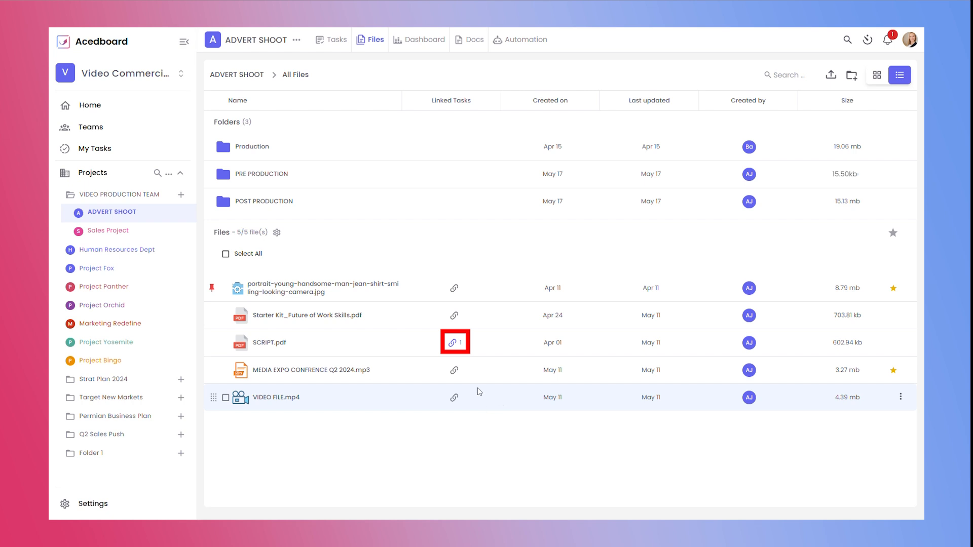
click(452, 343)
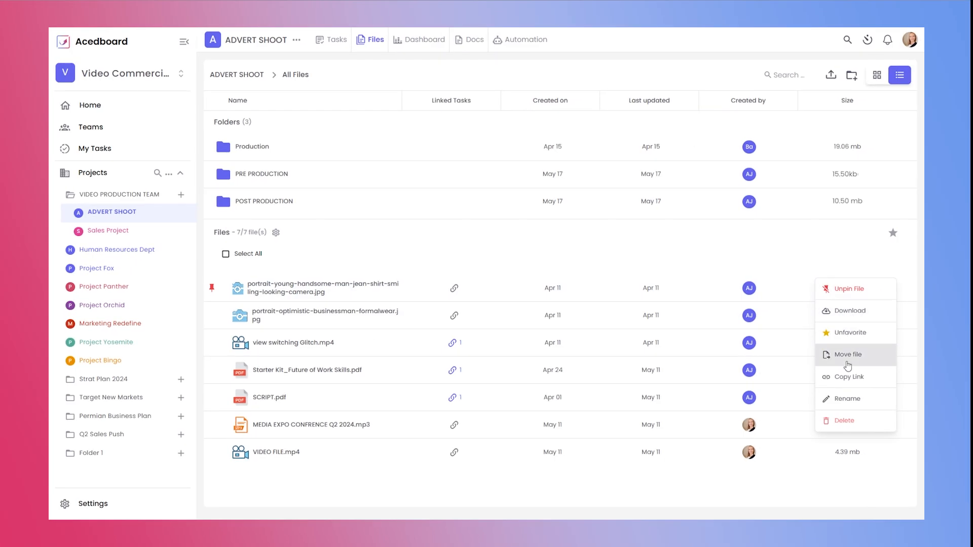
Step: Replace the pinned portrait image's name with a new one starting with "L" in the rename dialog
click(839, 391)
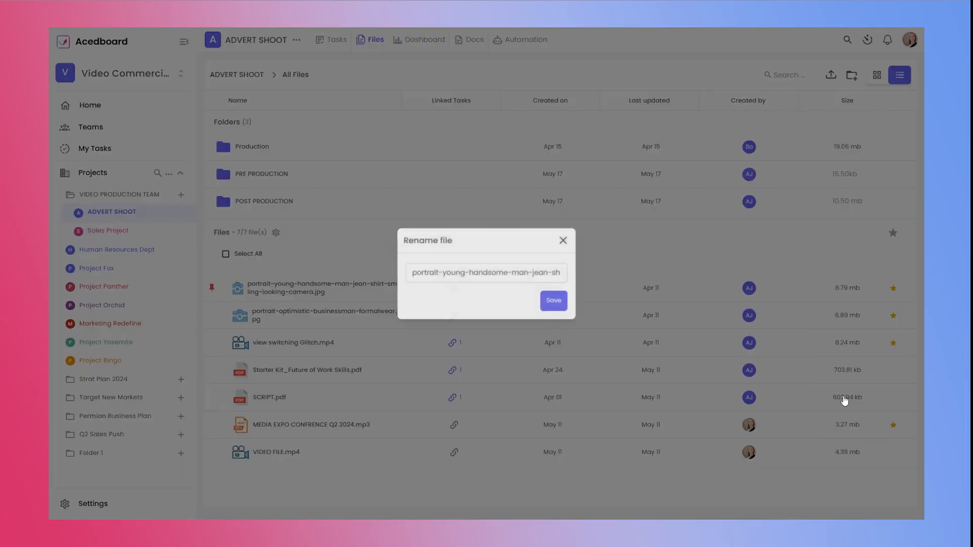
triple_click(497, 276)
text(L)
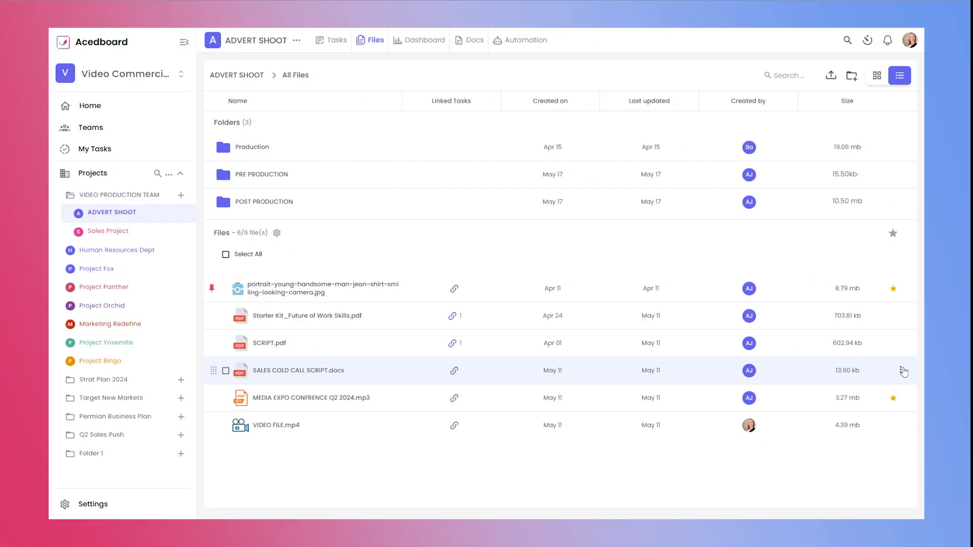
Step: Delete SALES COLD CALL SCRIPT.docx from the ADVERT SHOOT files
click(901, 371)
click(833, 493)
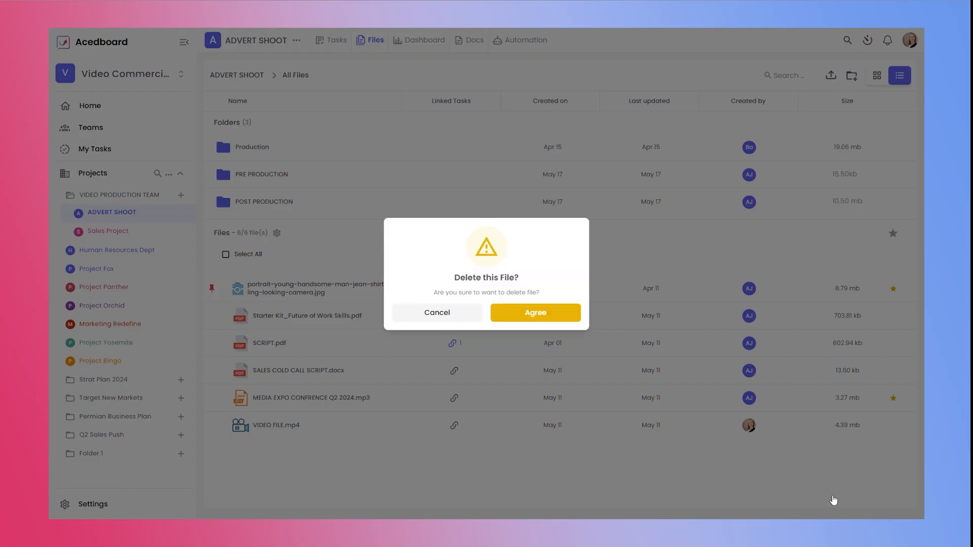
click(538, 315)
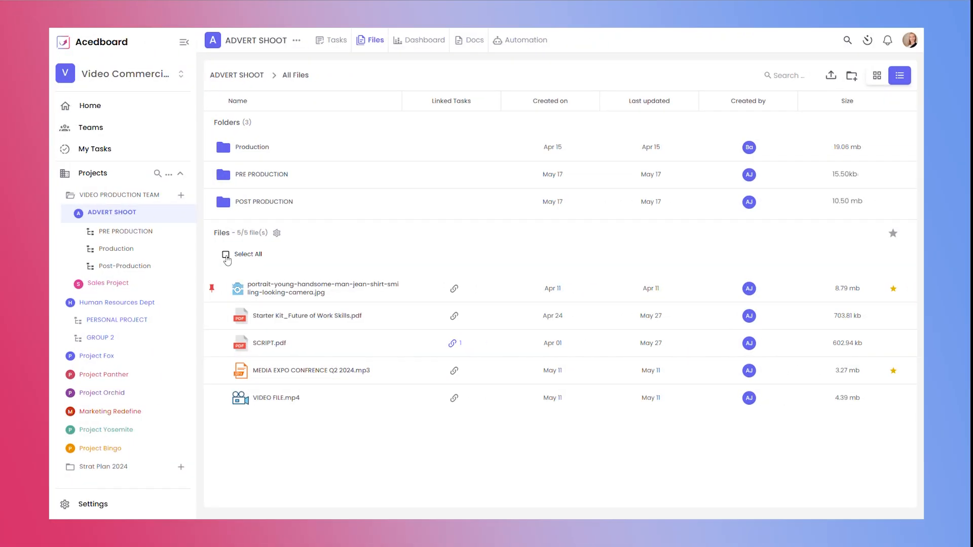
Step: Move the pinned portrait image, Starter Kit_Future of Work Skills.pdf and SCRIPT.pdf together into the PRE PRODUCTION folder, leaving out the mp3 and mp4 files
click(225, 254)
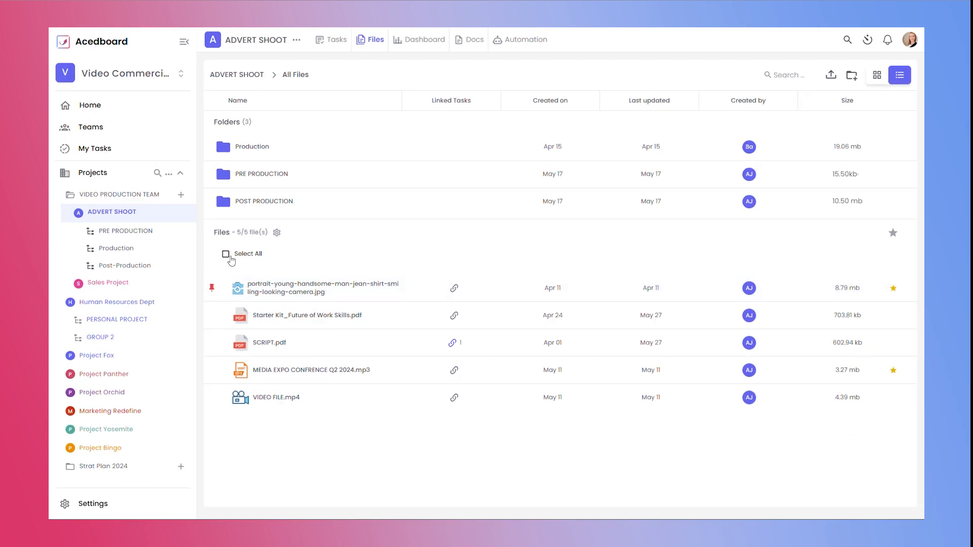
click(226, 254)
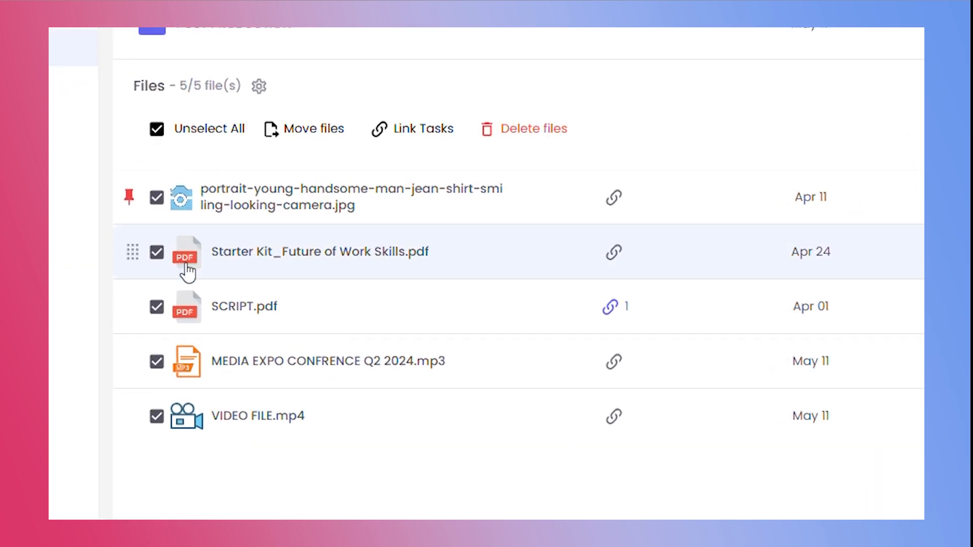
click(156, 416)
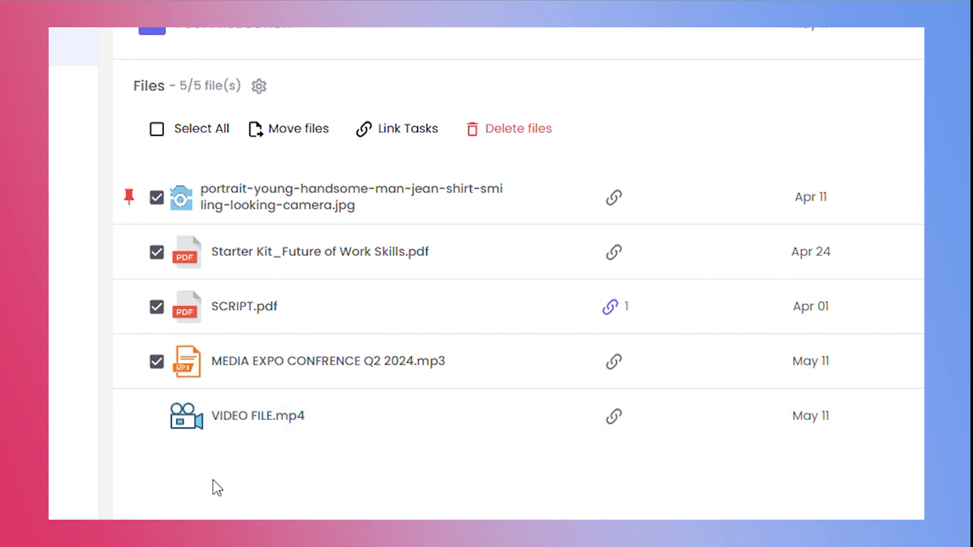
click(156, 361)
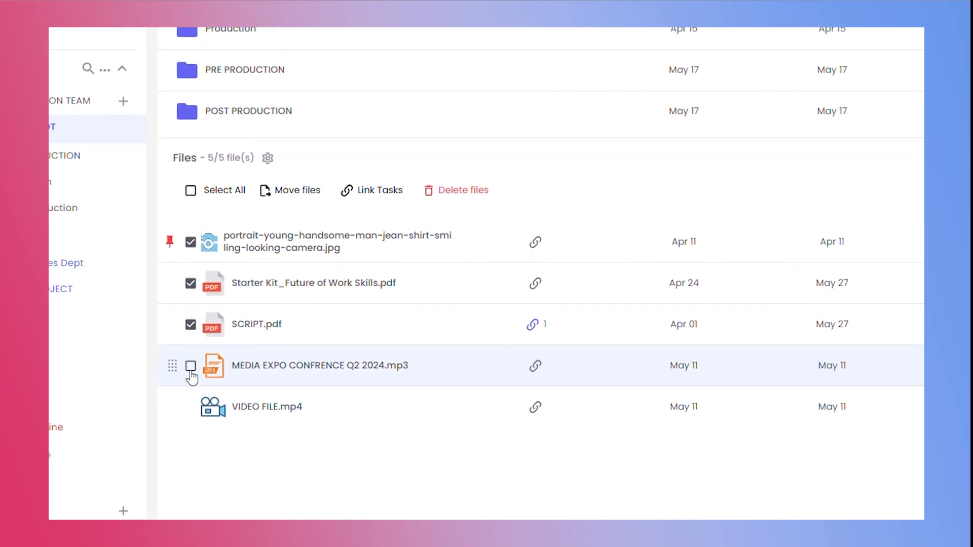
click(280, 189)
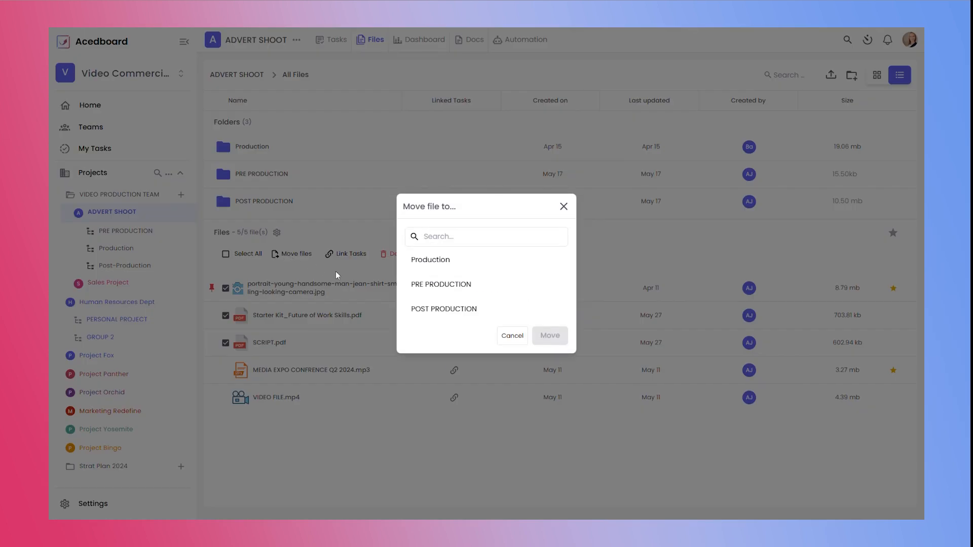
click(445, 287)
click(550, 335)
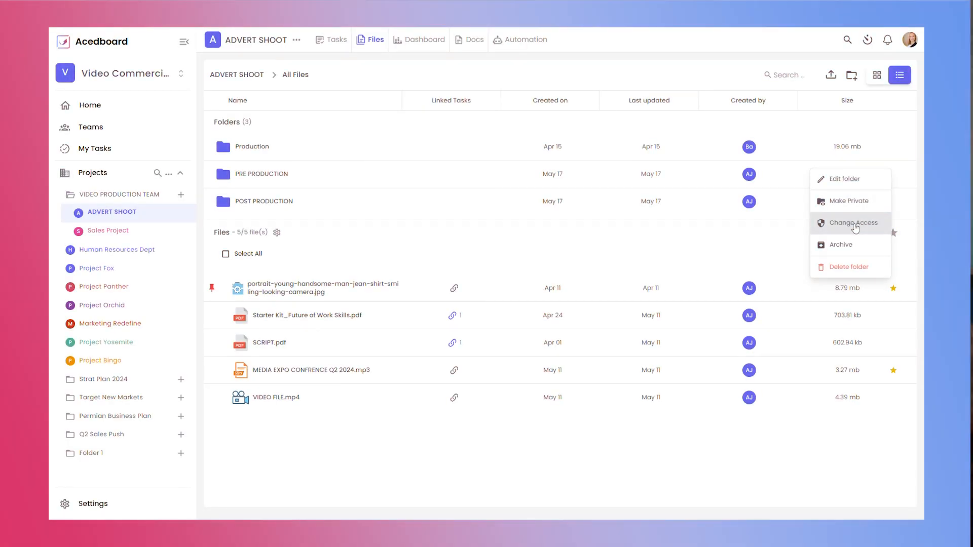
Step: Give the last listed team member access to the PRE PRODUCTION folder and apply the change
click(857, 221)
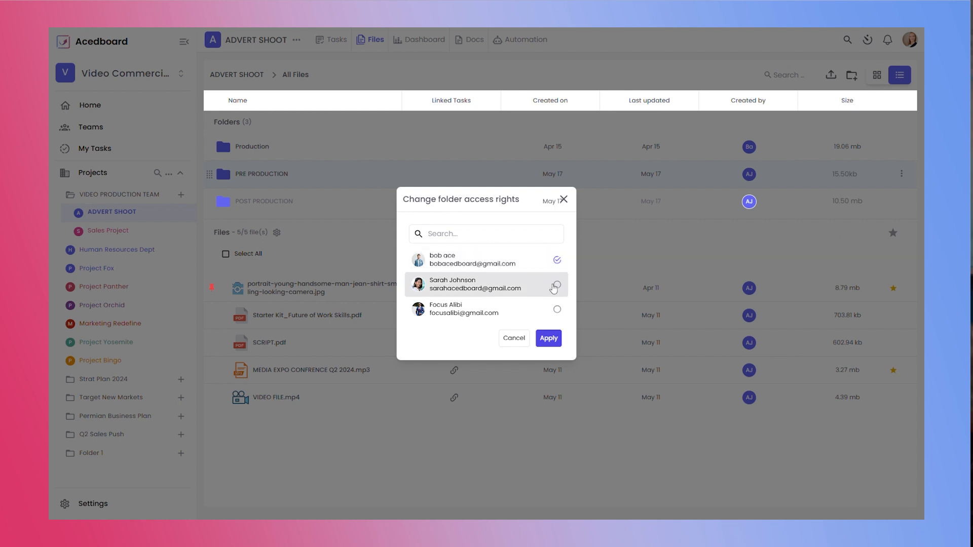
scroll(558, 291, down, 2)
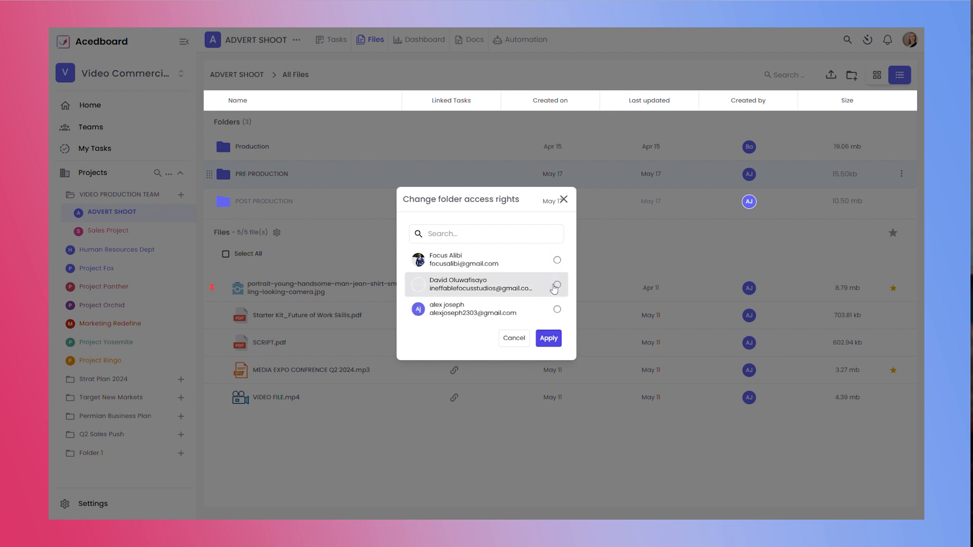
click(557, 310)
click(548, 338)
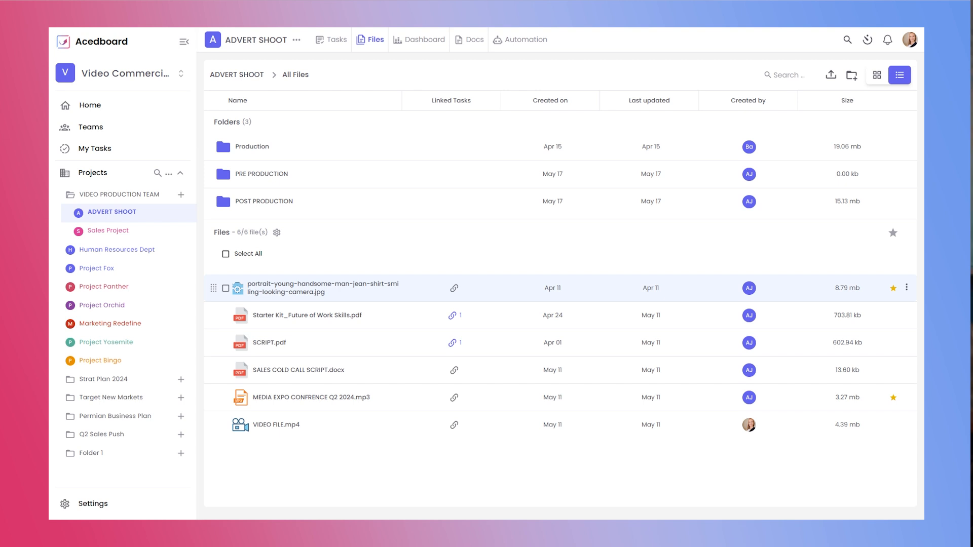
Step: Preview the pinned portrait image, close it, and open SCRIPT.pdf's preview with its further options
click(332, 284)
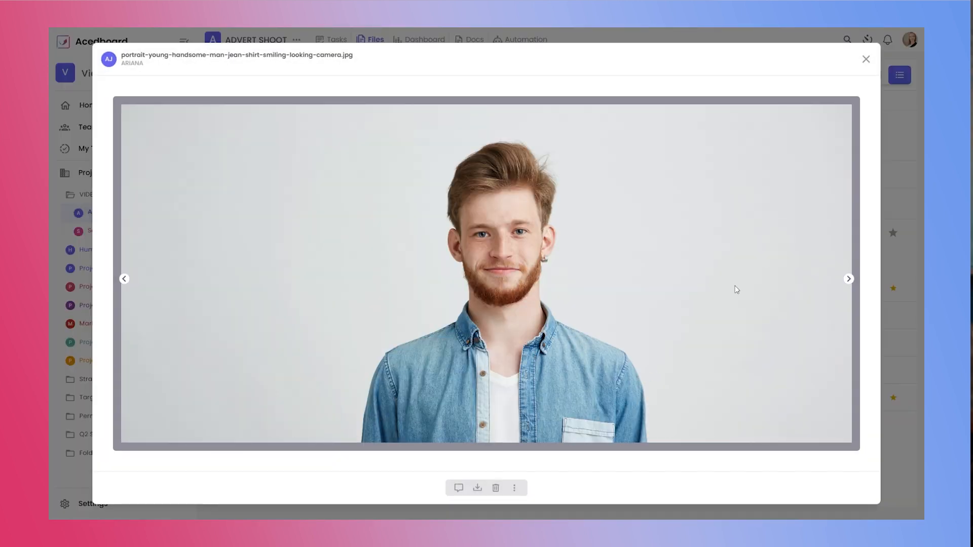
click(866, 61)
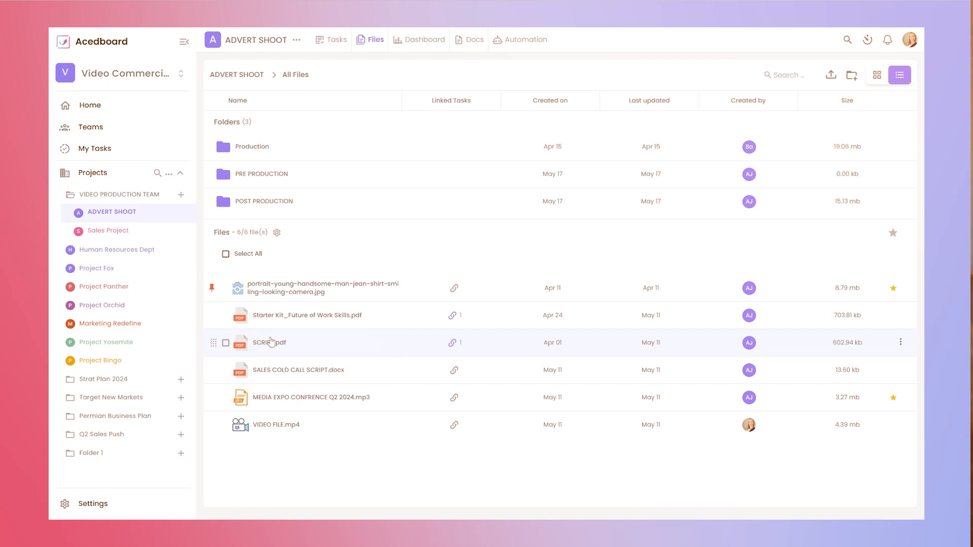
click(271, 341)
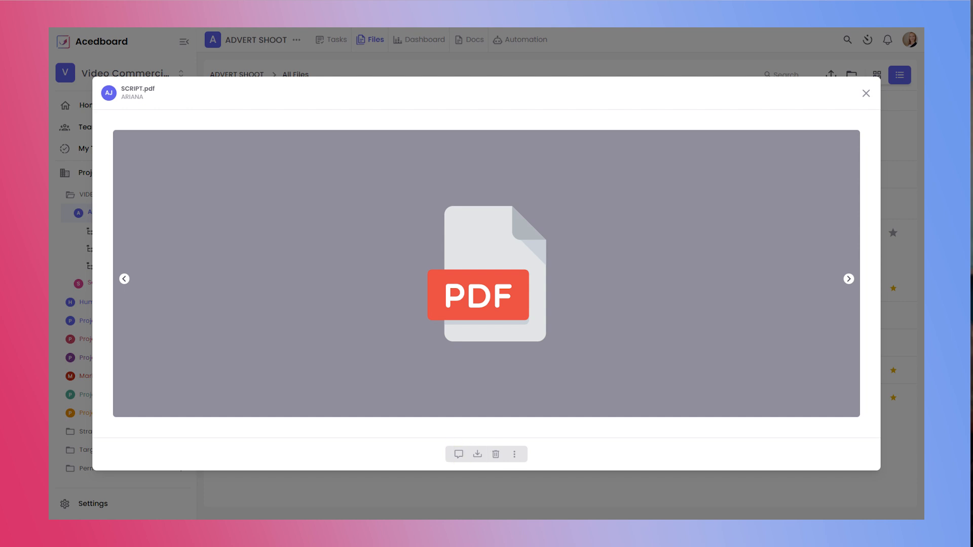
click(515, 455)
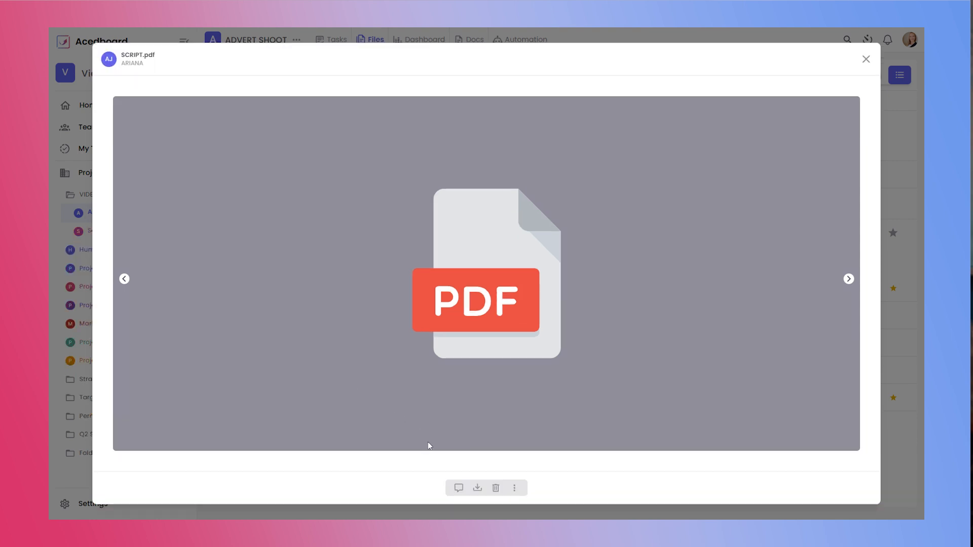
Step: Post the comment "I love it.... Totally satisfied!" on SCRIPT.pdf and show the file's activity log
click(458, 488)
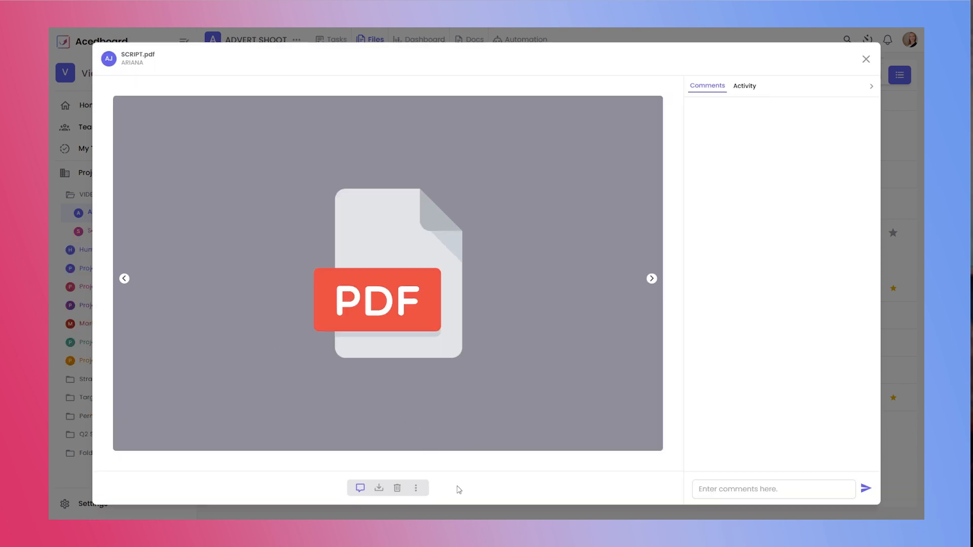
click(798, 484)
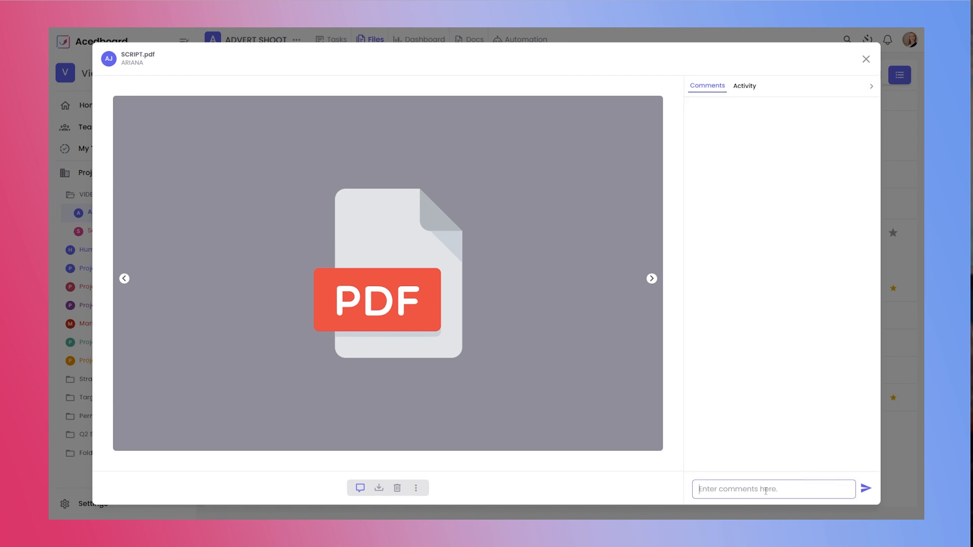
text(I love)
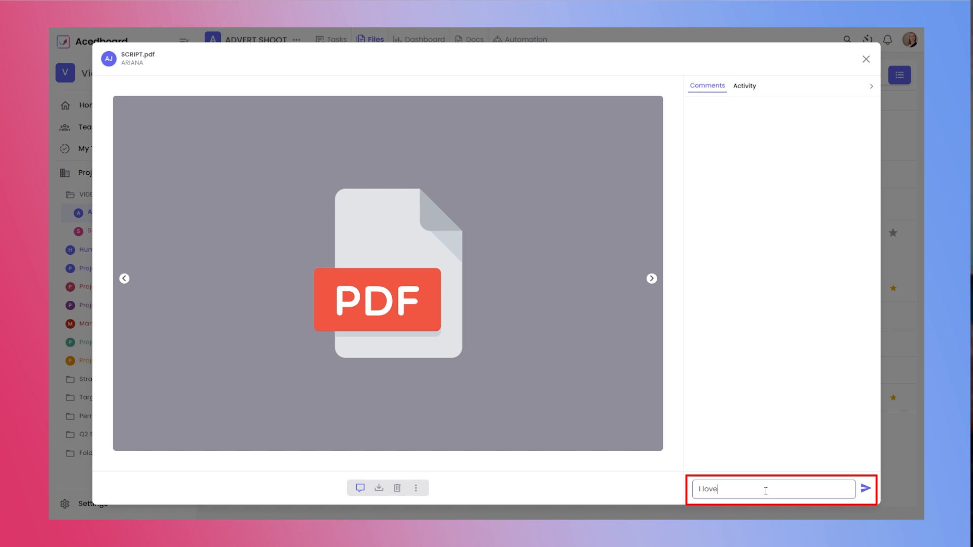
text( it.... Totally satisfied!)
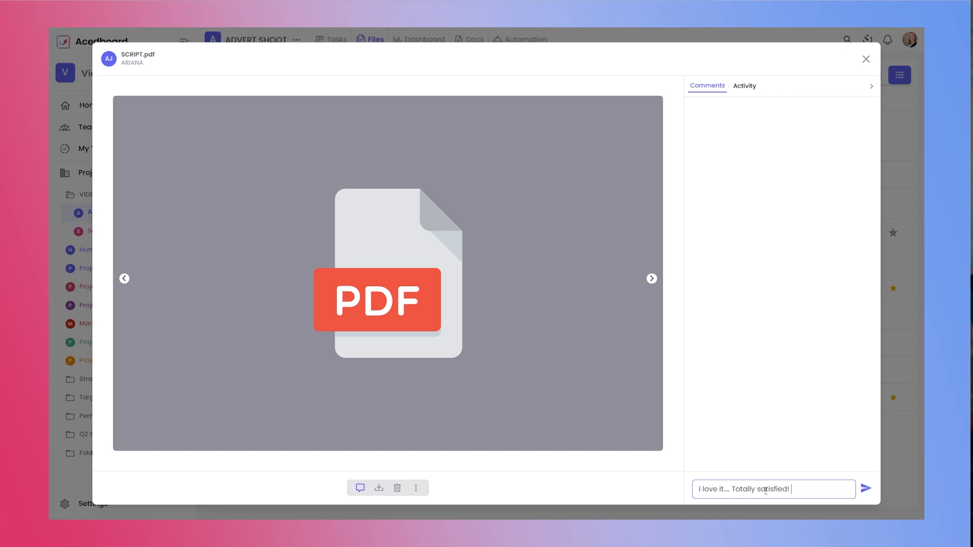
key(Return)
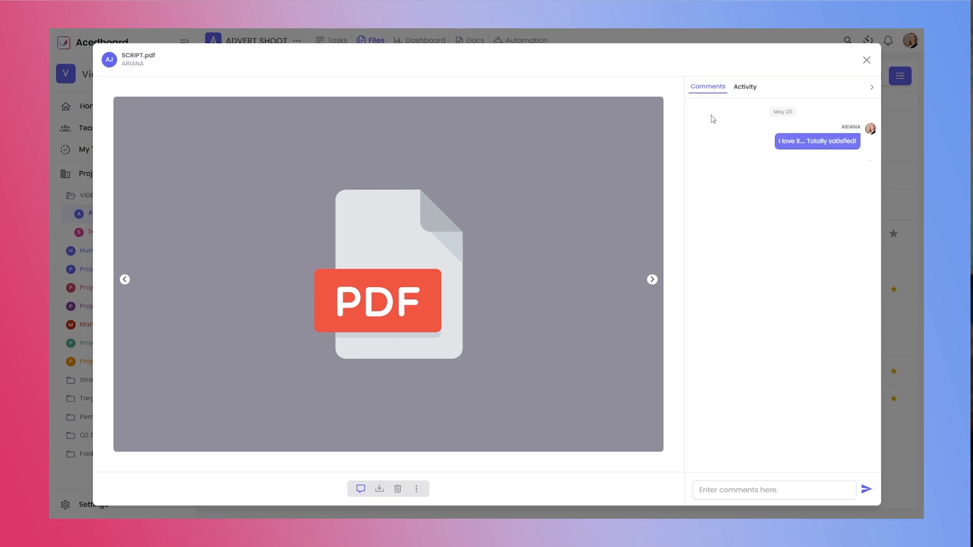
click(744, 92)
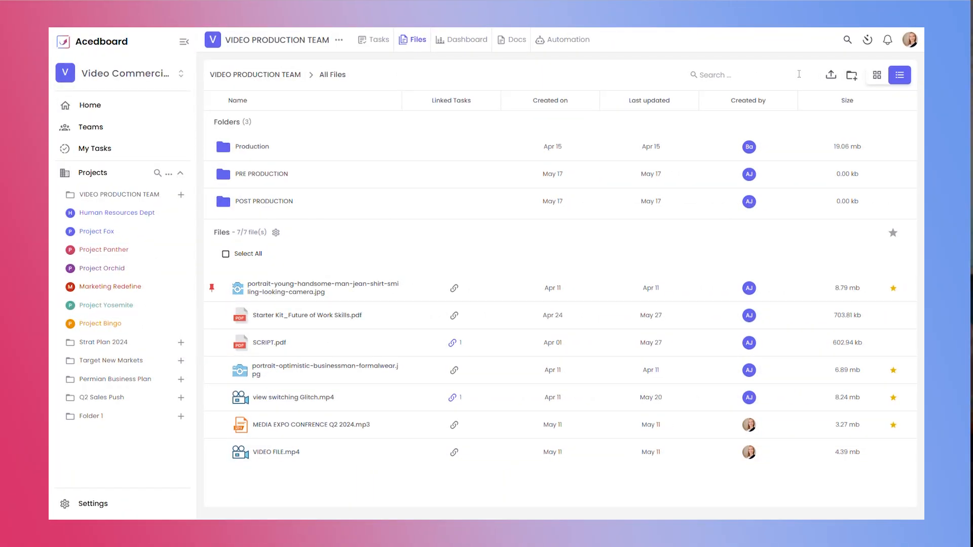
Step: Search the VIDEO PRODUCTION TEAM files for "sc" and select SCRIPT.pdf
text(s)
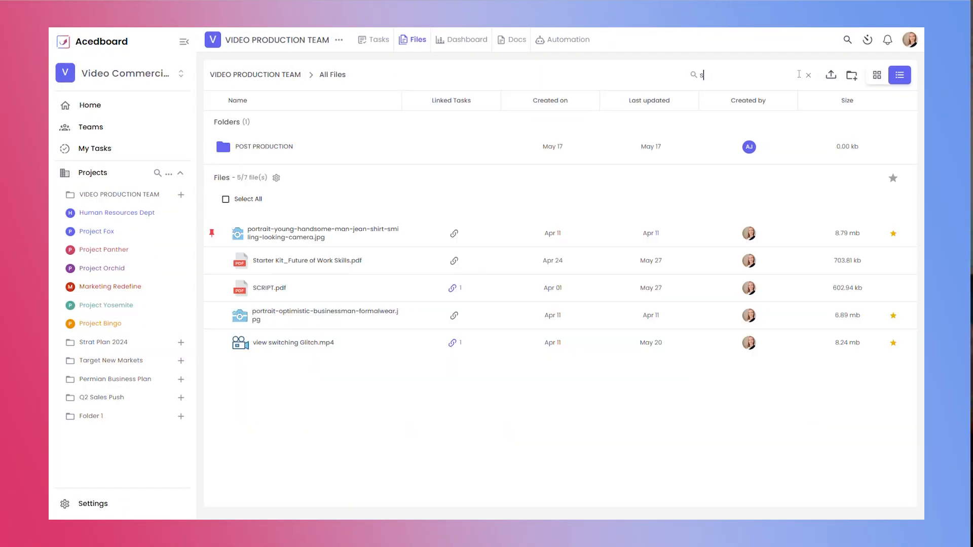
text(c)
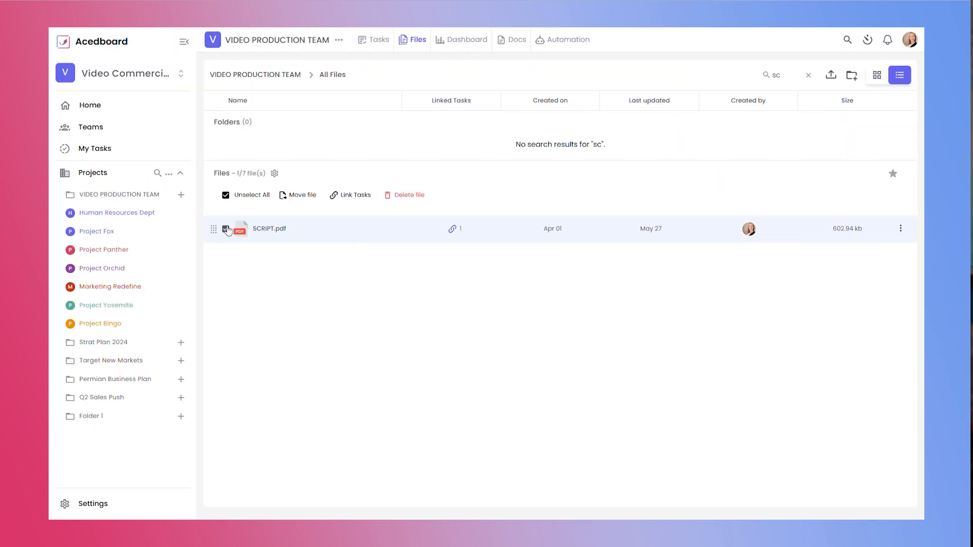
click(226, 230)
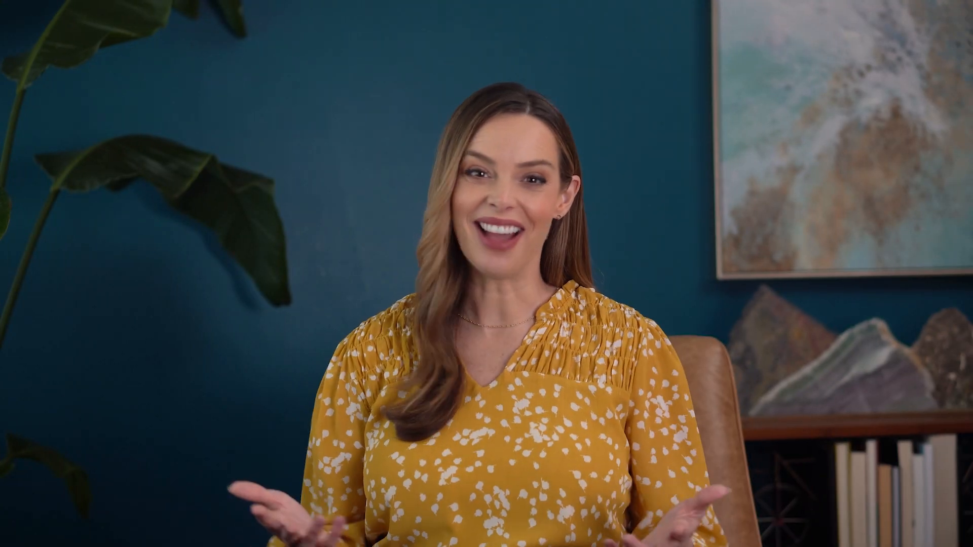